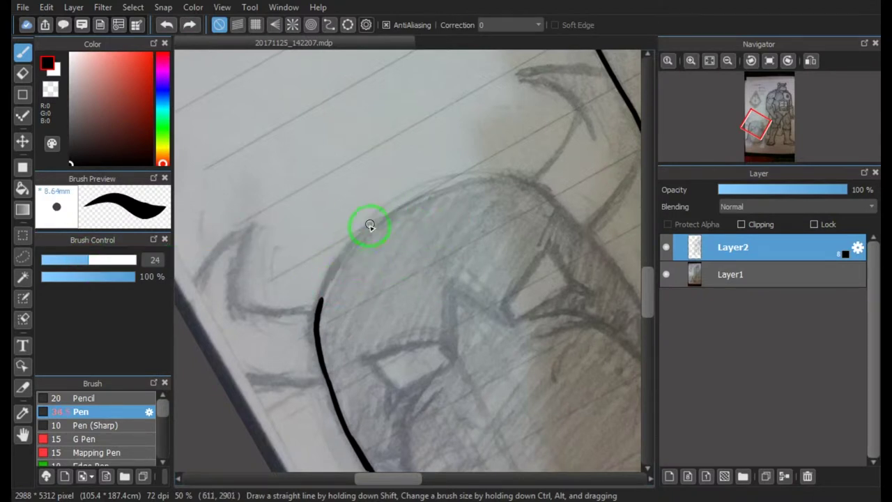
Redo the last outline stroke and ink the rounded top of the large hooded head over the sketch
key(ctrl+z)
drag(362, 232, 328, 318)
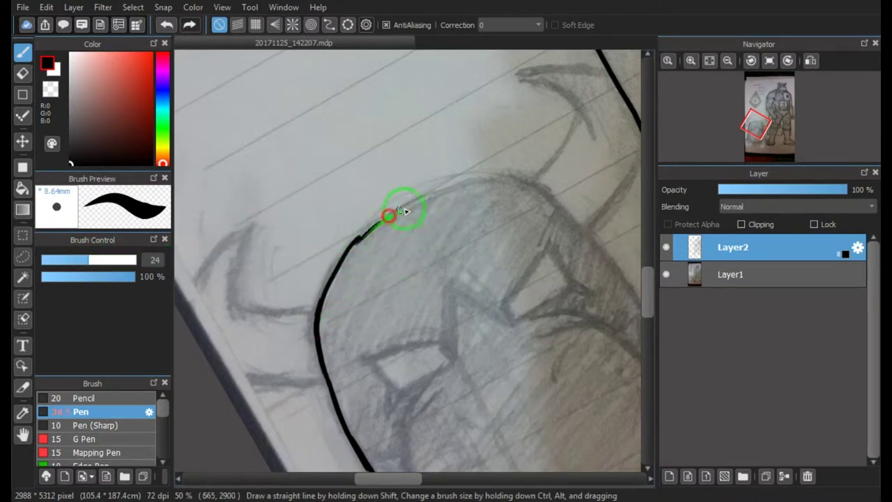
mouse_move(491, 184)
mouse_down()
mouse_move(553, 239)
mouse_move(432, 249)
mouse_move(495, 141)
mouse_up()
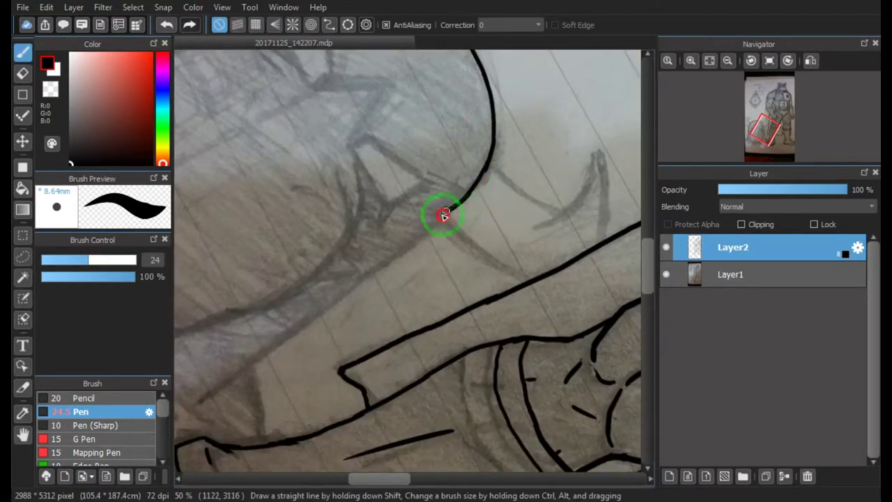
Ink the hood's right side down to the shoulder and add the short shoulder line beside the boot
drag(464, 193, 414, 189)
drag(582, 56, 356, 250)
key(ctrl+z)
drag(407, 201, 297, 287)
mouse_move(439, 247)
mouse_down()
mouse_move(384, 256)
mouse_move(494, 370)
mouse_up()
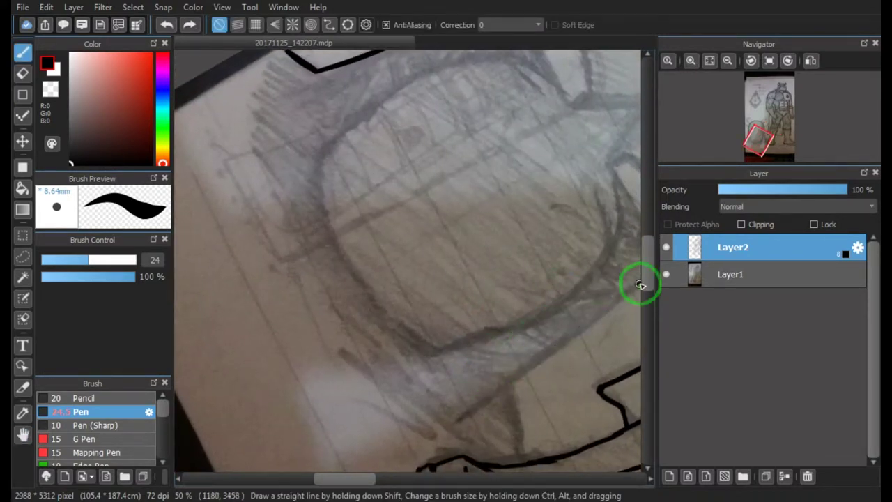
drag(636, 285, 536, 318)
key(b)
drag(582, 286, 464, 365)
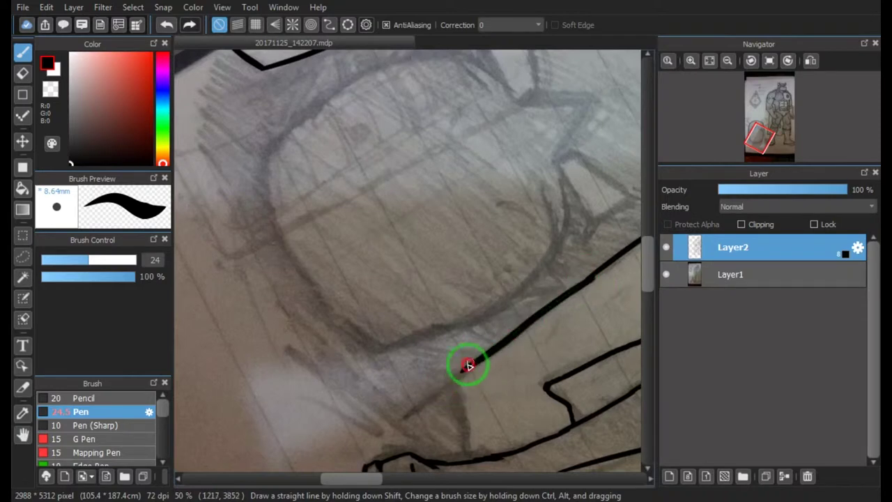
scroll(459, 349, down, 3)
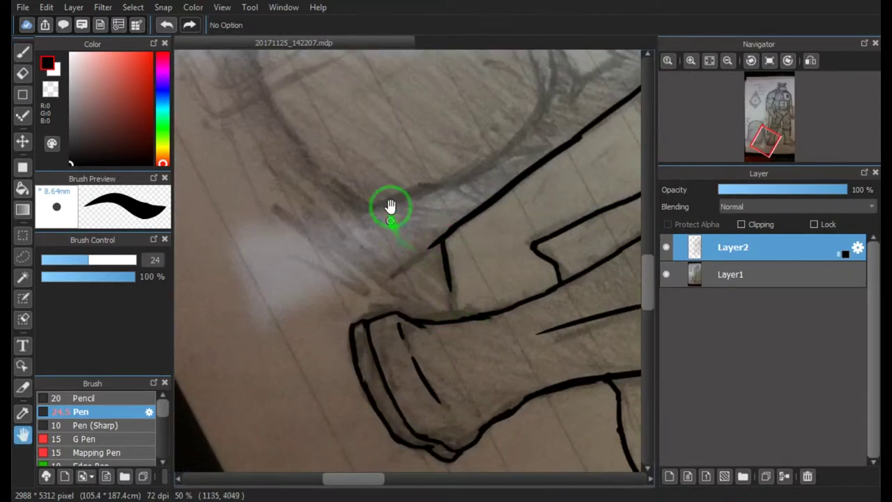
scroll(362, 195, up, 4)
drag(297, 200, 279, 258)
key(ctrl+z)
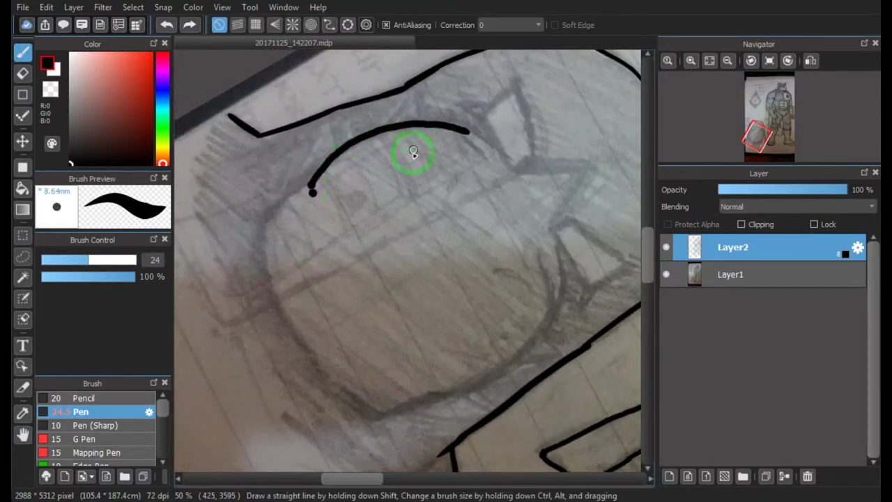
key(ctrl+z)
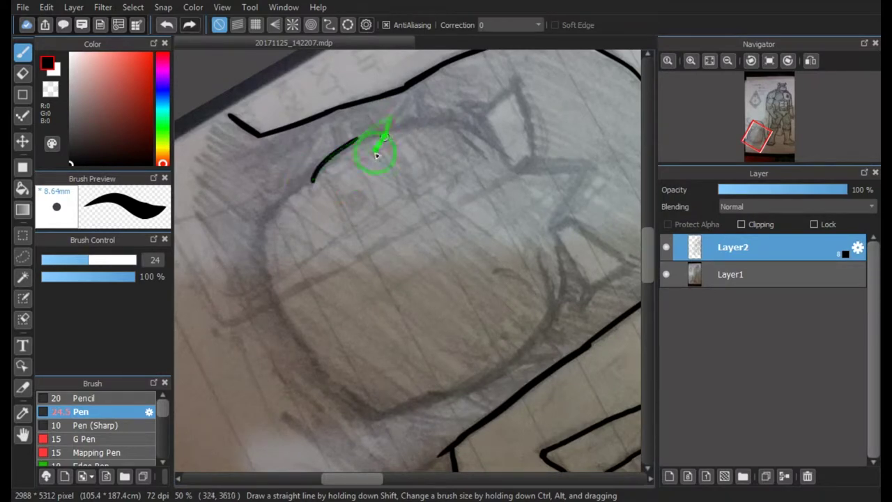
Ink the left side of the muzzle up to the eye with its short crease line on Layer2
drag(273, 228, 365, 198)
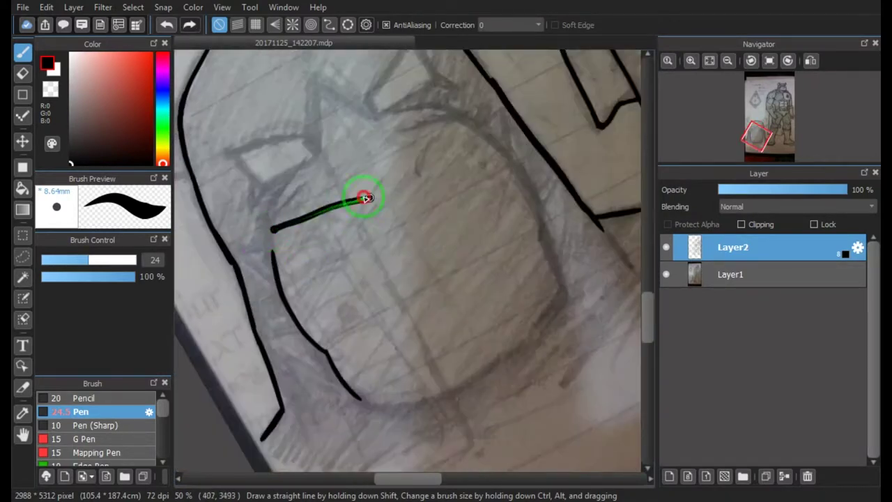
scroll(358, 233, left, 3)
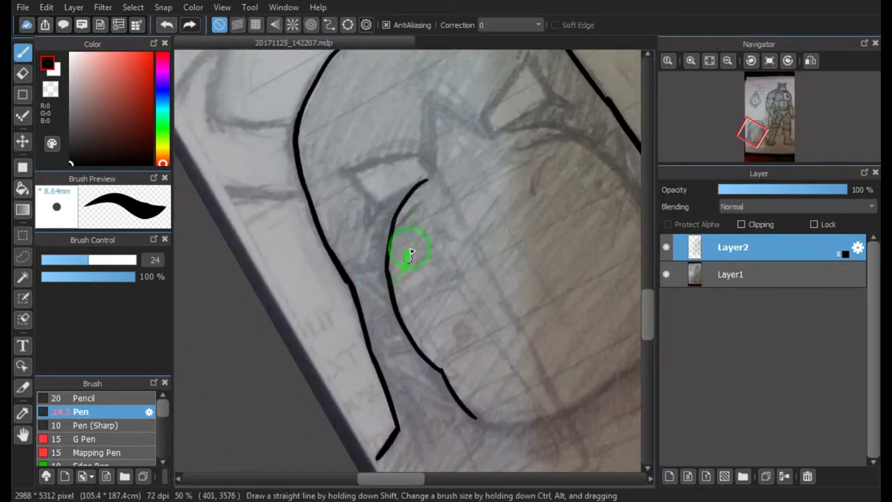
drag(418, 204, 388, 272)
click(730, 274)
click(731, 246)
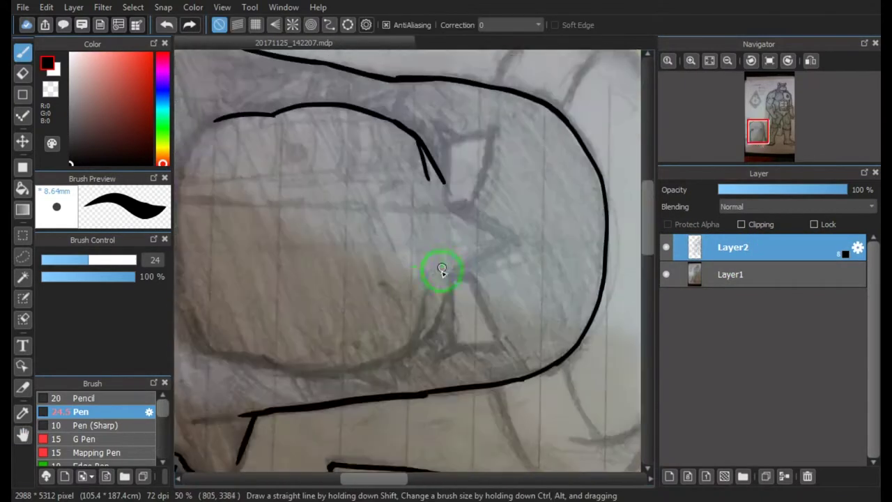
drag(478, 183, 465, 237)
key(ctrl+z)
key(ctrl+z)
drag(478, 179, 453, 244)
key(ctrl+z)
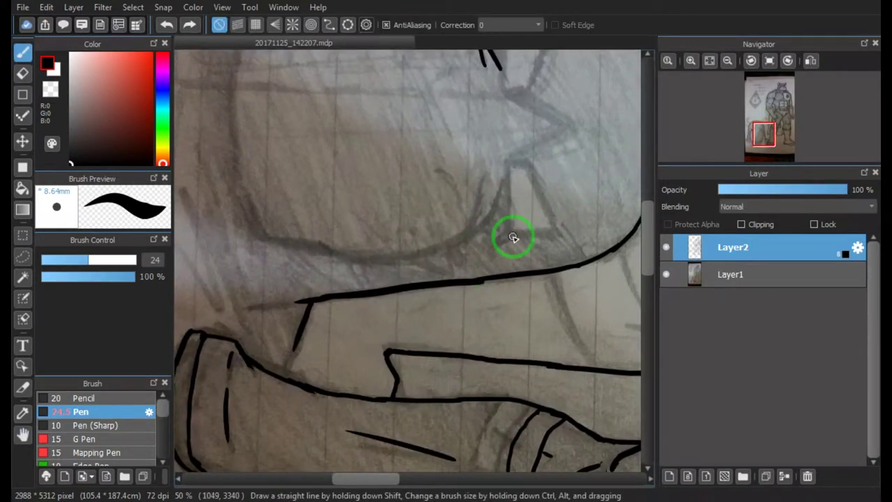
Ink the right side of the muzzle, curving from below the right eye down the cheek
mouse_move(483, 179)
mouse_down()
mouse_move(475, 233)
mouse_move(434, 233)
mouse_move(502, 175)
mouse_up()
mouse_move(560, 195)
mouse_down()
mouse_move(438, 196)
mouse_move(489, 179)
mouse_up()
mouse_move(399, 175)
mouse_down()
mouse_move(435, 154)
mouse_move(555, 166)
mouse_up()
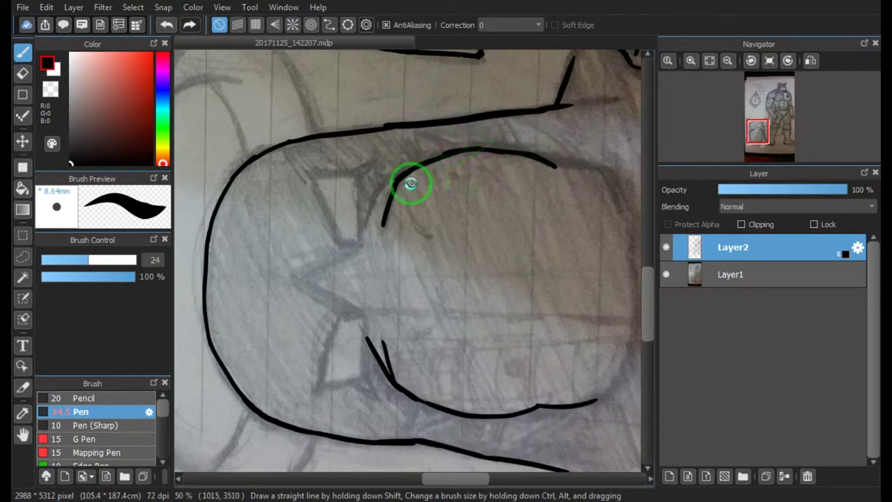
Ink the left eye and the short nose-bridge line, and start the right eye's inner corner and upper edge
key(ctrl+Right)
key(ctrl+Right)
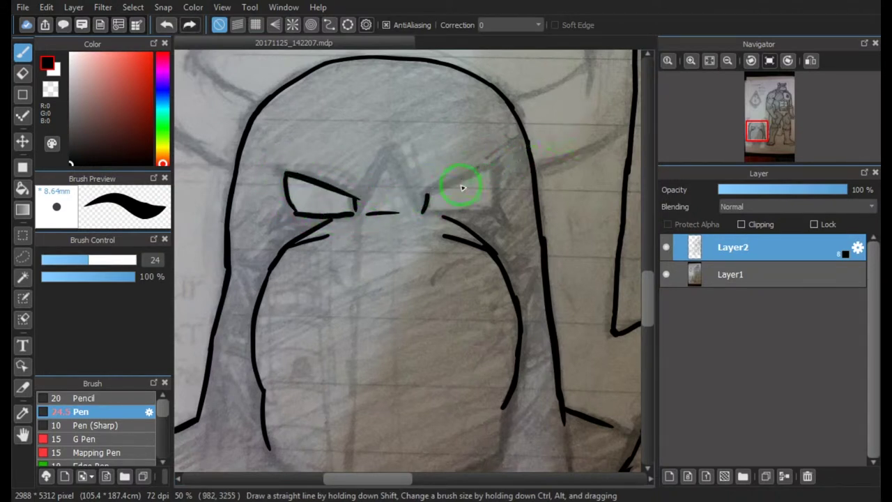
shift+click(524, 157)
click(811, 60)
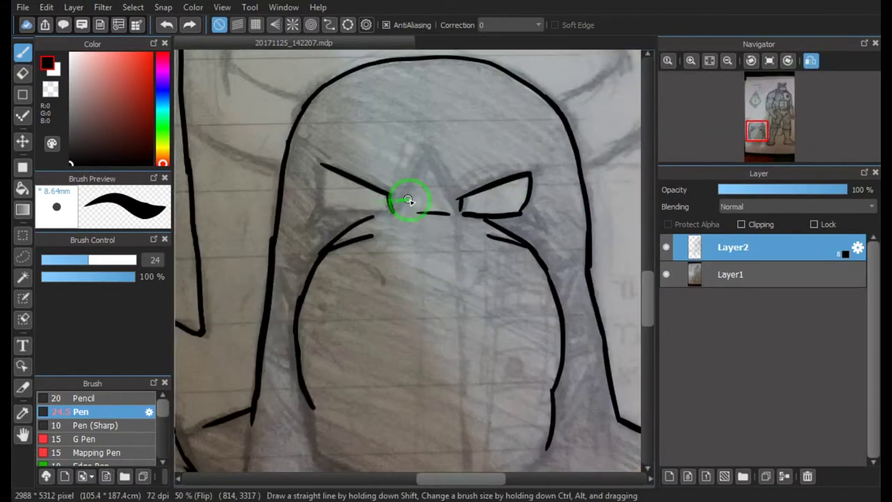
shift+click(325, 172)
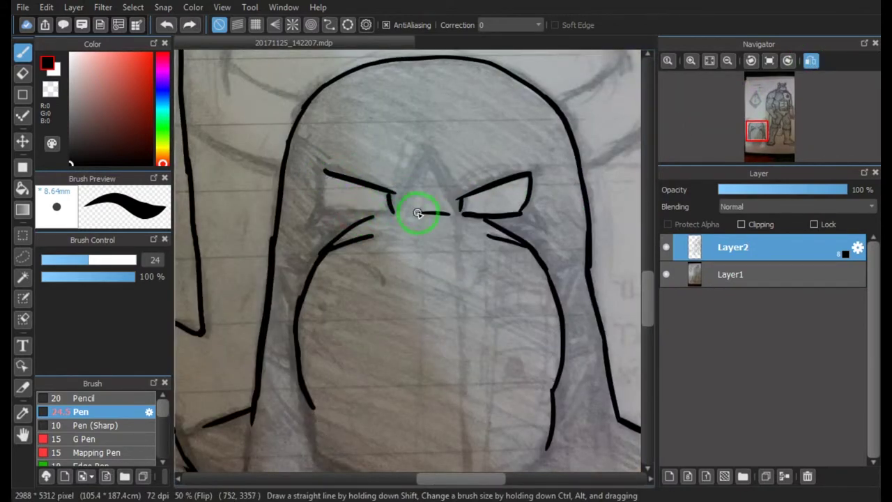
click(188, 25)
key(e)
key(b)
click(342, 181)
shift+click(393, 200)
shift+click(390, 212)
key(ctrl+z)
Redraw the right eye's slanted upper edge in the mirrored view and close the eye outline
click(326, 172)
shift+click(395, 194)
shift+click(389, 209)
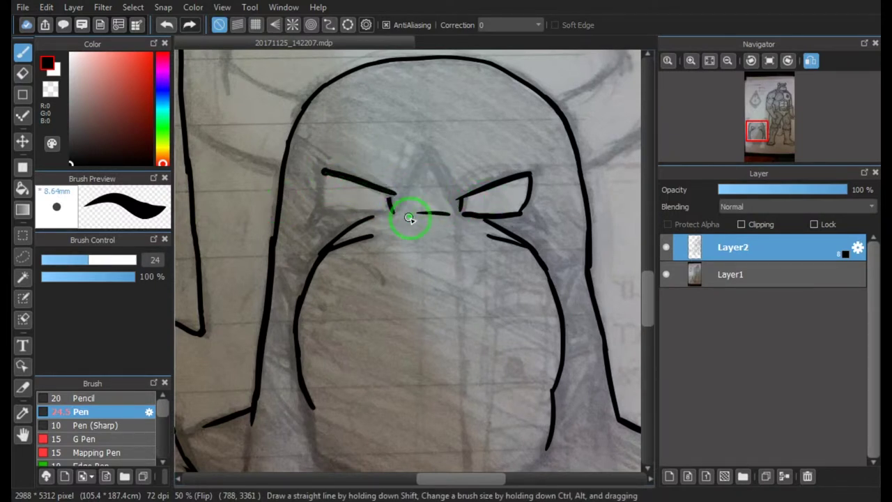
click(327, 176)
shift+click(394, 194)
mouse_move(328, 178)
mouse_down()
mouse_move(369, 219)
mouse_move(362, 211)
mouse_move(394, 213)
mouse_up()
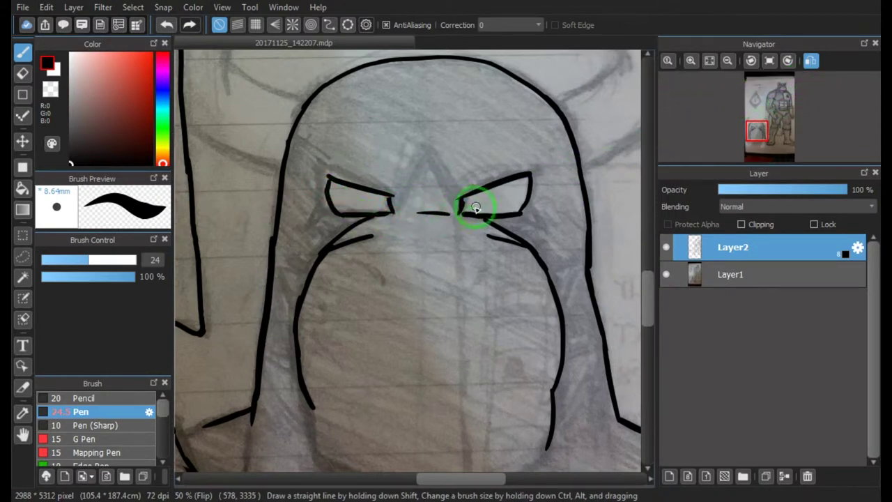
Return to the unmirrored view and thicken the right eye's upper edge from the inner to the outer corner
click(810, 60)
key(e)
key(bracketright)
key(bracketright)
key(bracketright)
key(b)
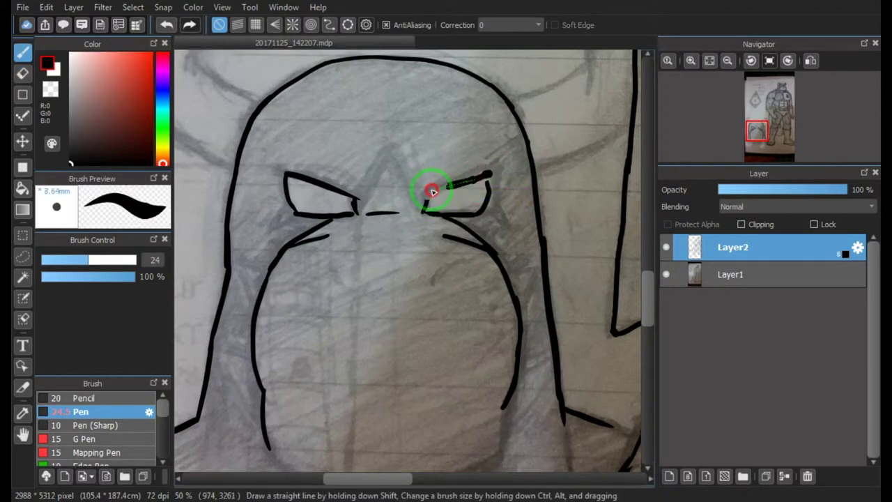
drag(426, 194, 501, 174)
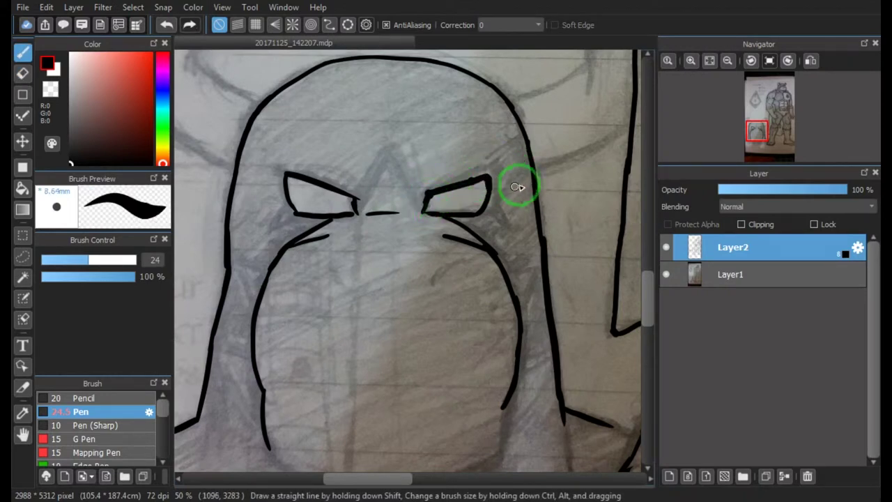
Compare the eyes in the mirrored view, erase the stray lower tip of the muzzle's right side, and accept the pen tablet settings
click(811, 60)
click(811, 61)
key(e)
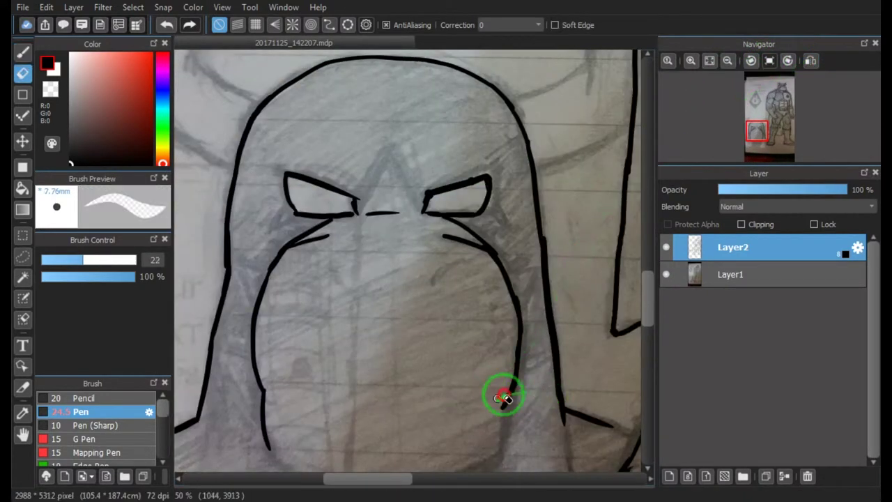
key(b)
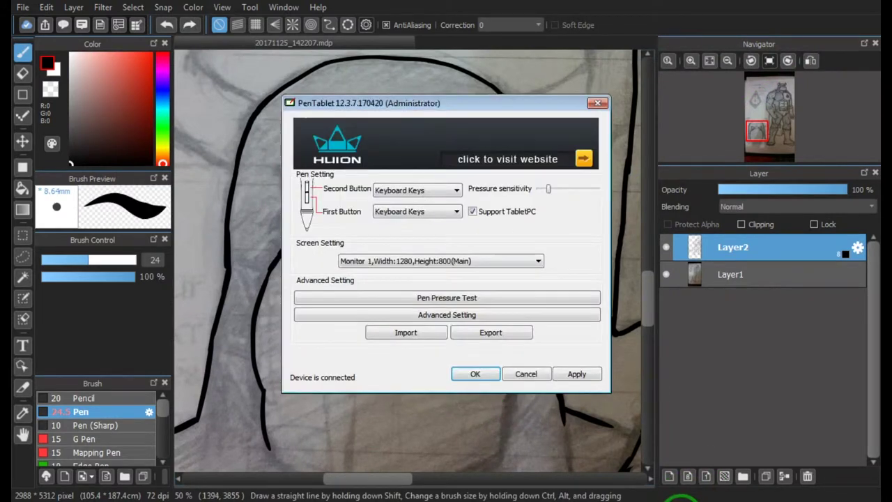
click(474, 373)
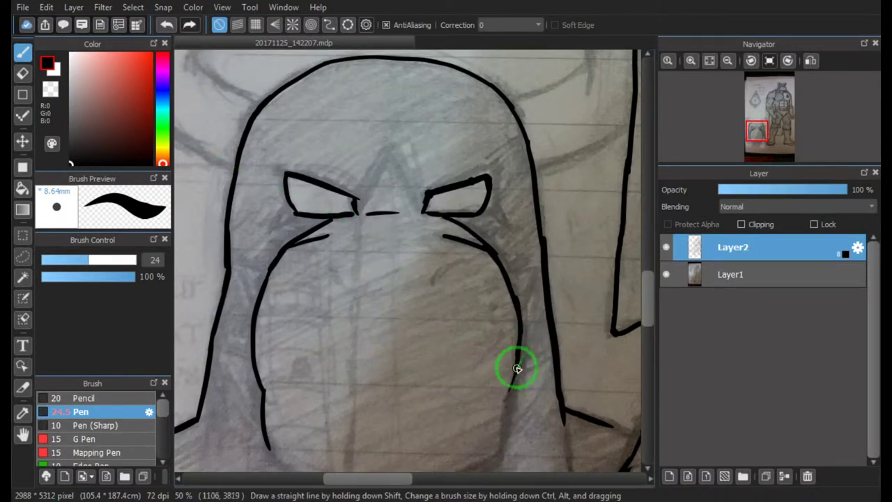
click(475, 373)
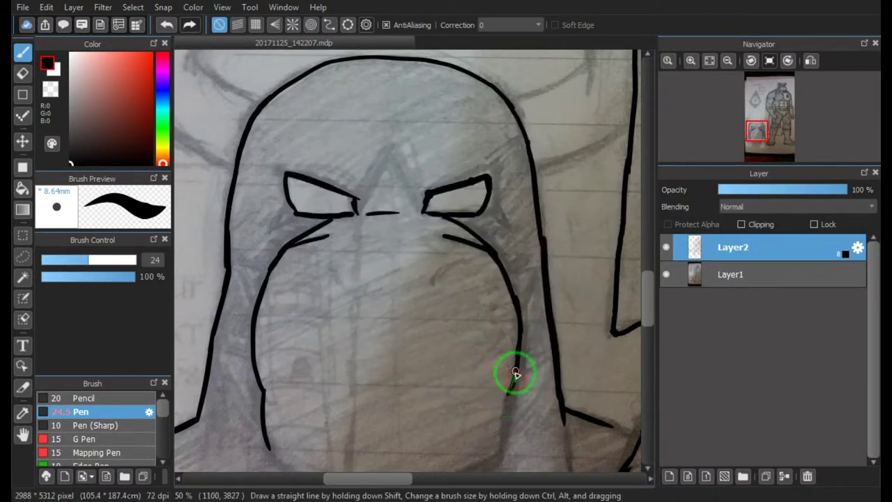
Extend both sides of the muzzle downward and ink its rounded bottom to close the outline
drag(515, 374, 505, 398)
key(space)
mouse_move(500, 286)
mouse_down()
mouse_move(476, 359)
mouse_move(486, 275)
mouse_move(478, 318)
mouse_move(488, 310)
mouse_move(479, 286)
mouse_move(510, 272)
mouse_move(453, 286)
mouse_up()
drag(345, 88, 362, 179)
drag(371, 210, 479, 283)
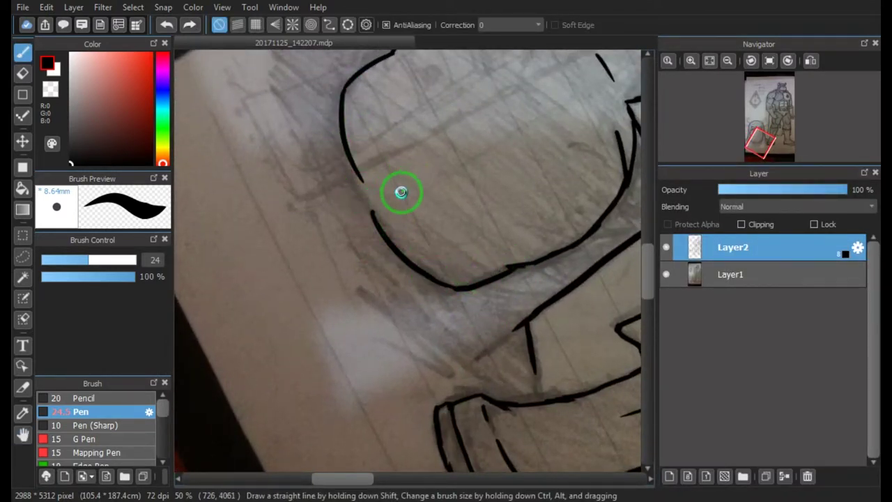
key(Right)
drag(467, 163, 482, 149)
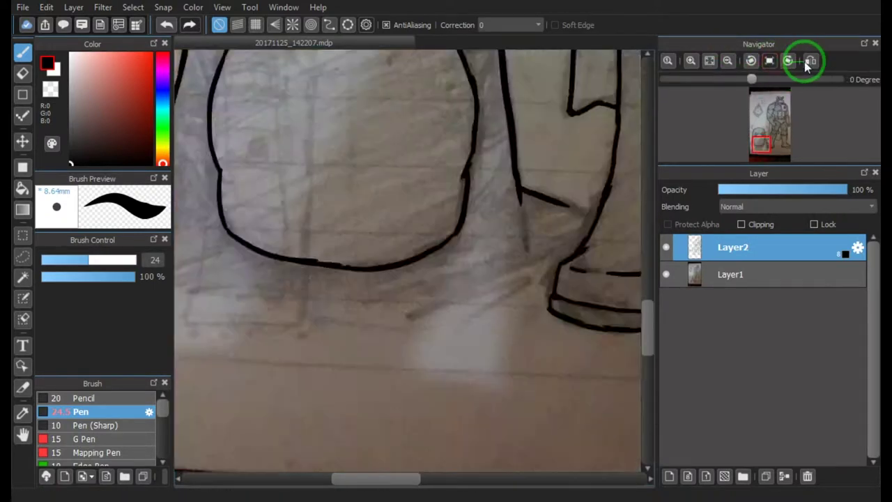
Ink two short slanted nostril marks on the upper part of the muzzle
click(812, 61)
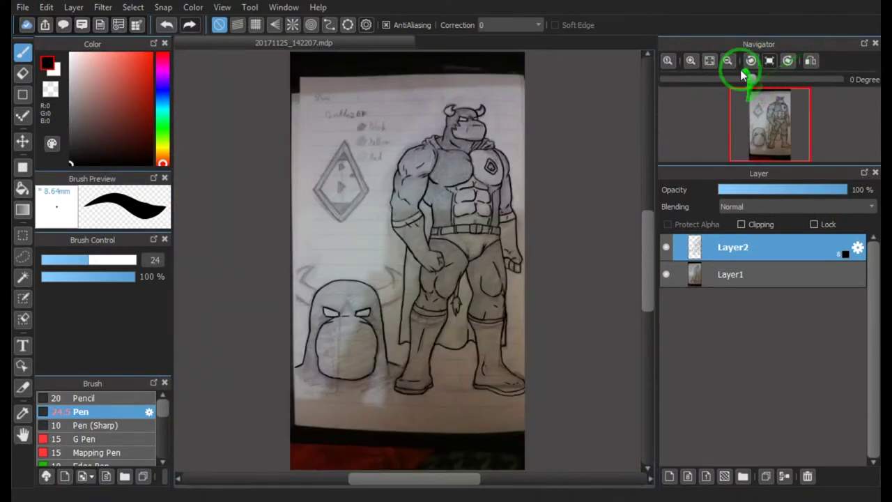
scroll(488, 188, up, 5)
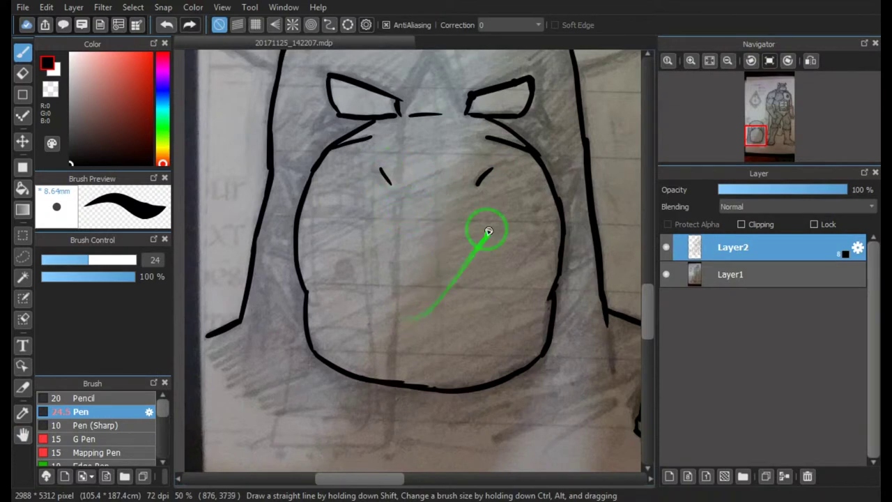
drag(429, 115, 418, 185)
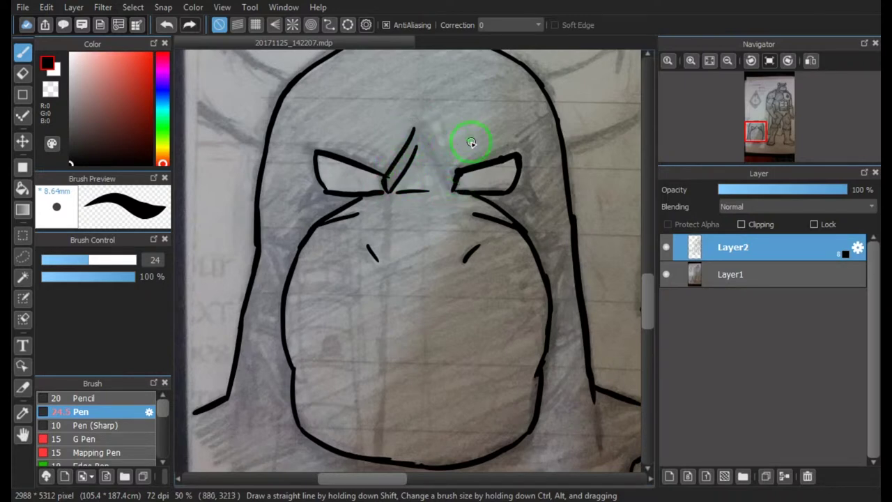
Ink the double-lined pointed peak between the eyes, erase its overlap at the left eye, and add outer eye creases
drag(470, 138, 521, 287)
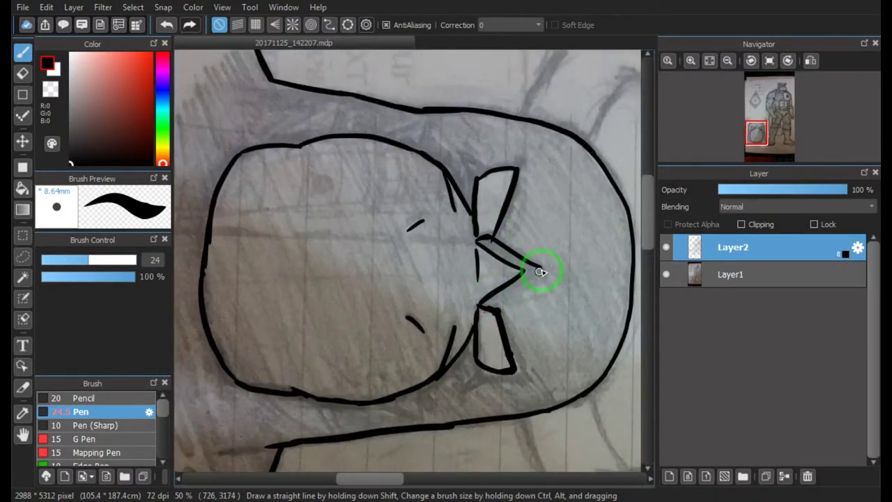
drag(531, 279, 480, 305)
click(751, 61)
key(e)
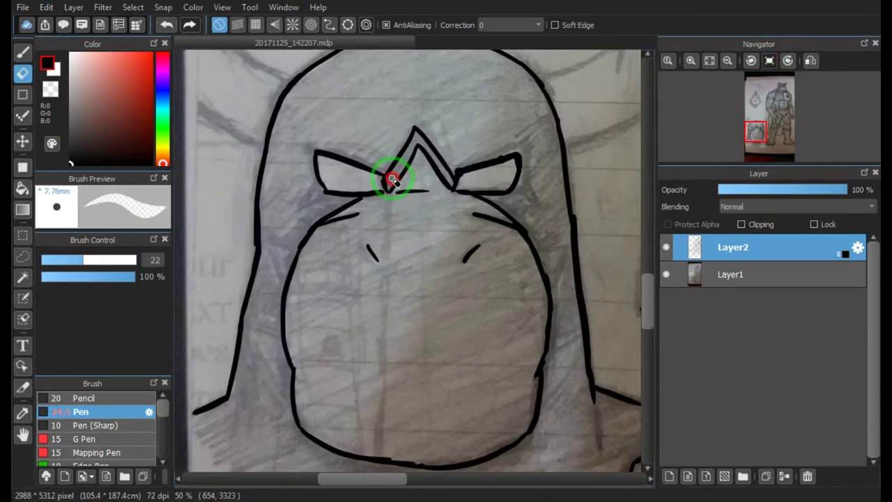
key(b)
drag(314, 186, 303, 205)
drag(589, 221, 474, 96)
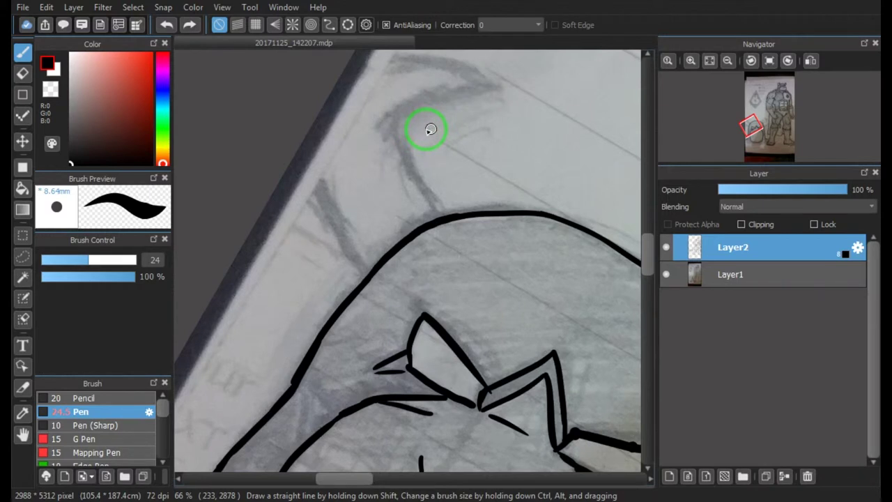
mouse_move(396, 119)
mouse_down()
mouse_move(483, 95)
mouse_move(405, 157)
mouse_move(438, 98)
mouse_move(486, 106)
mouse_move(441, 117)
mouse_move(503, 86)
mouse_up()
key(ctrl+z)
key(ctrl+z)
drag(388, 138, 478, 90)
key(ctrl+z)
mouse_move(379, 111)
mouse_down()
mouse_move(458, 96)
mouse_move(497, 107)
mouse_up()
key(ctrl+z)
Ink the left horn over the sketch, joining its curved edges to the hood outline
drag(402, 127, 419, 192)
mouse_move(395, 123)
mouse_down()
mouse_move(418, 179)
mouse_move(449, 213)
mouse_up()
mouse_move(319, 185)
mouse_down()
mouse_move(346, 240)
mouse_move(313, 189)
mouse_up()
drag(350, 251, 452, 204)
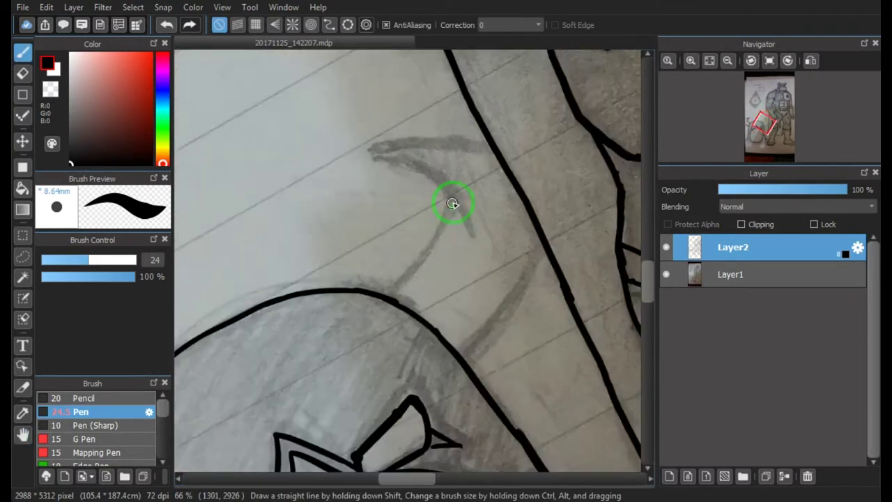
Ink the right horn's tip and lower curve between the hood and the cape edge
mouse_move(376, 155)
mouse_down()
mouse_move(434, 183)
mouse_move(468, 219)
mouse_move(478, 140)
mouse_move(491, 148)
mouse_up()
drag(460, 357, 518, 298)
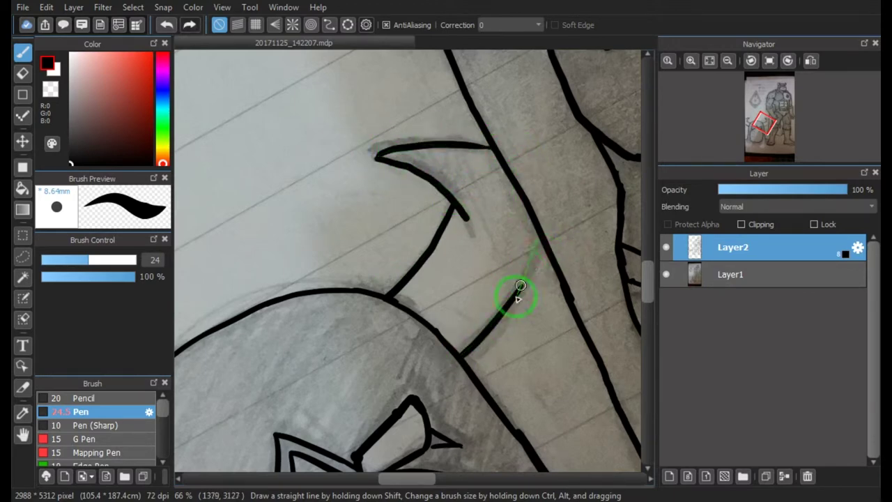
drag(536, 245, 534, 237)
key(ctrl+0)
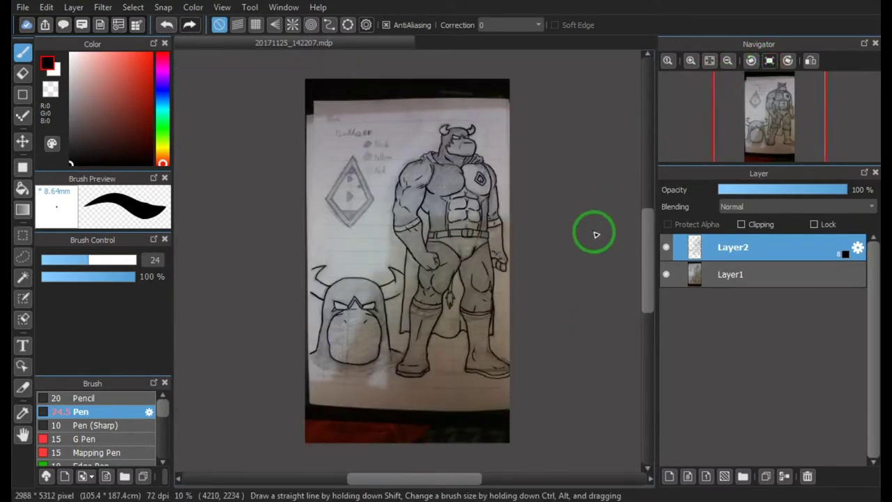
scroll(693, 127, up, 5)
click(756, 97)
click(237, 25)
drag(411, 125, 311, 278)
key(ctrl+z)
drag(390, 183, 318, 263)
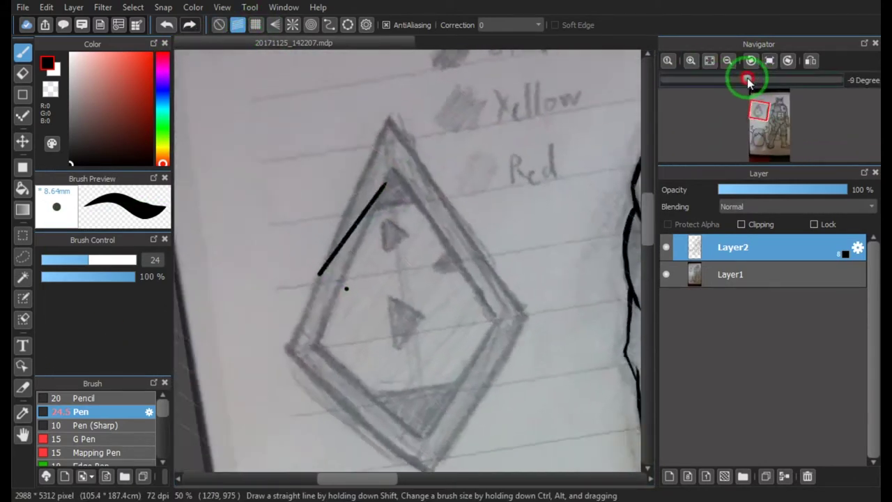
key(ctrl+z)
click(769, 60)
Ink the emblem's outer diamond with four straight lines and erase the excess at its top corner
click(22, 94)
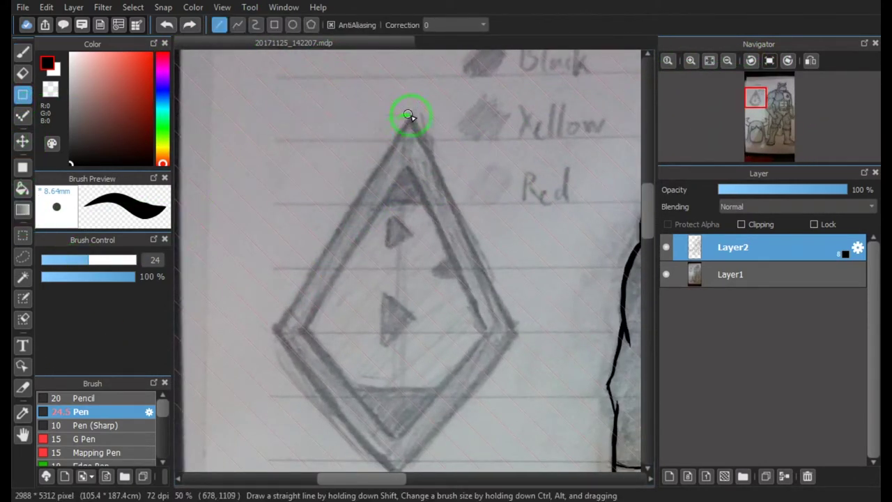
drag(277, 329, 278, 329)
mouse_move(278, 329)
mouse_down()
mouse_move(397, 474)
mouse_move(361, 406)
mouse_move(370, 409)
mouse_move(488, 269)
mouse_up()
scroll(381, 140, up, 3)
drag(382, 138, 487, 352)
key(e)
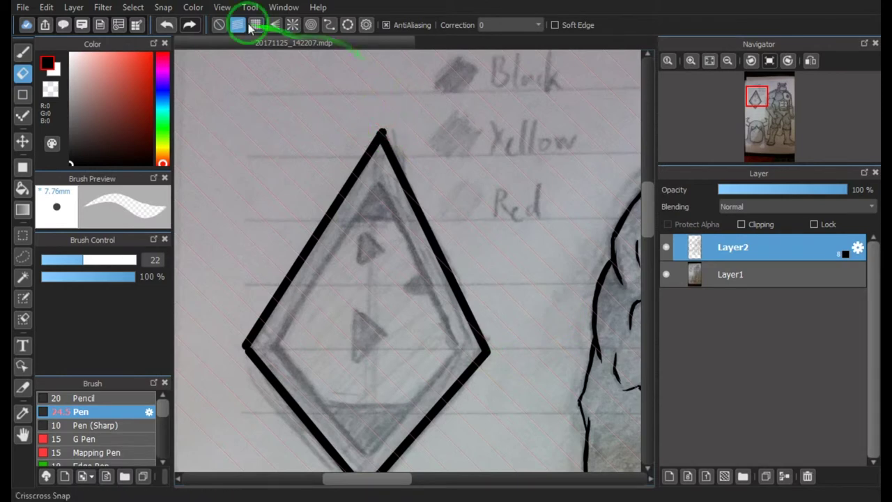
click(394, 134)
scroll(629, 221, down, 2)
Ink the emblem's inner diamond with straight lines and add horizontal bars across its top and bottom corners
key(u)
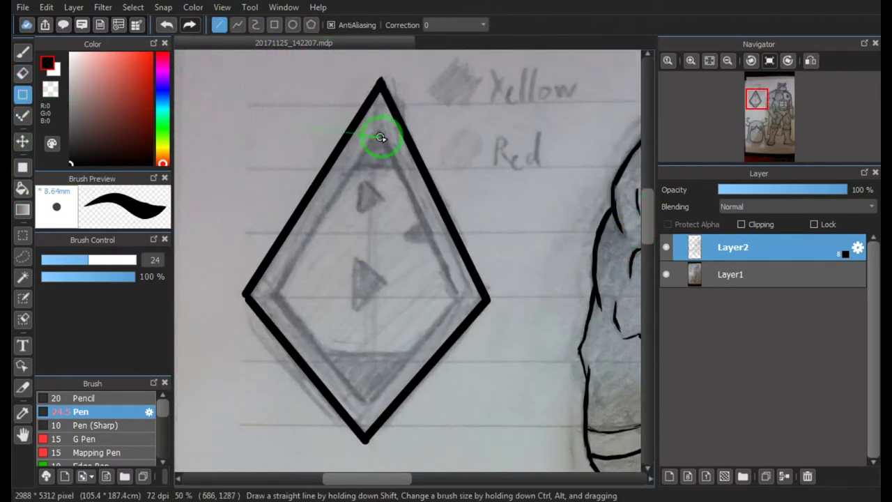
drag(277, 294, 277, 294)
drag(277, 294, 366, 403)
drag(458, 298, 365, 403)
drag(379, 133, 458, 298)
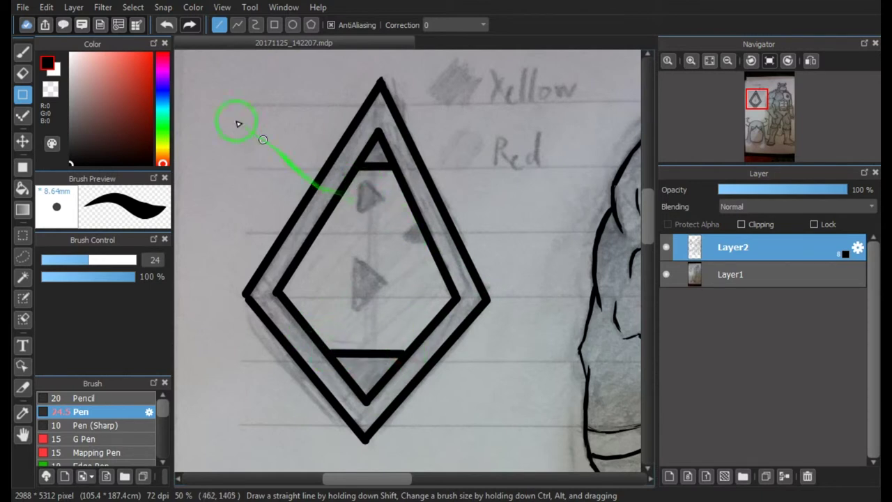
click(311, 24)
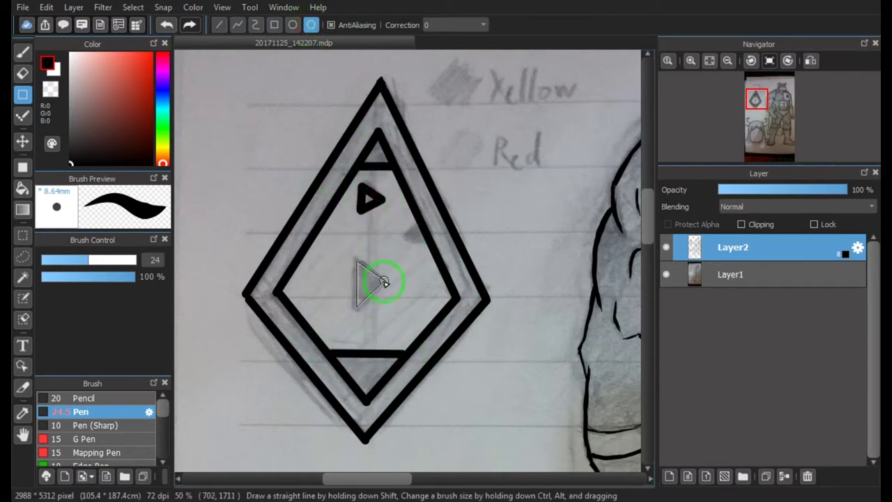
scroll(398, 258, left, 1)
key(ctrl+z)
click(398, 278)
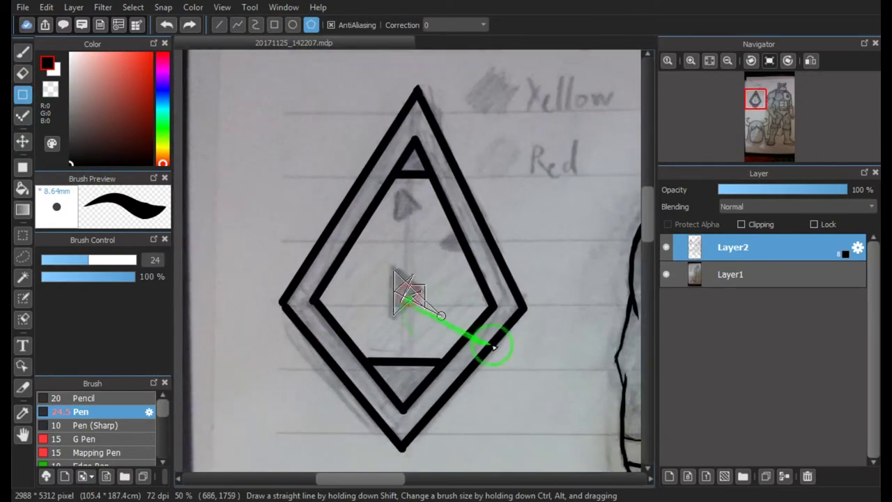
scroll(488, 339, right, 3)
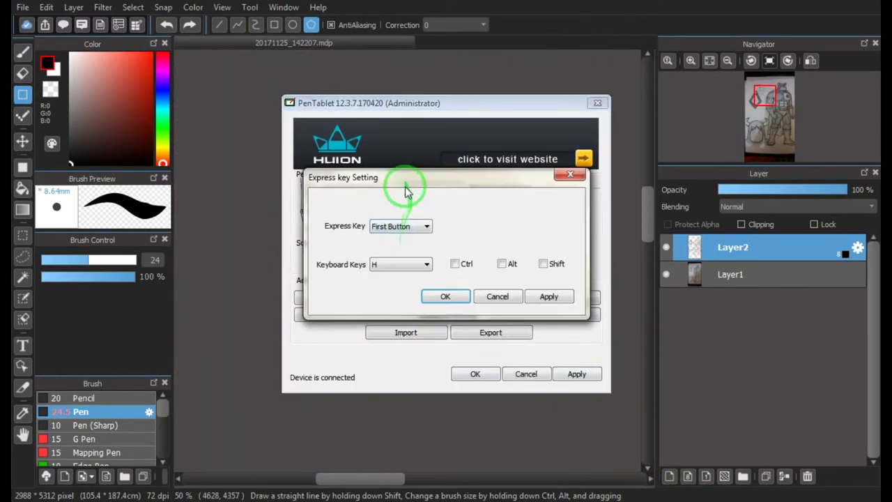
Check the keyboard key assigned to the pen's first button and close the tablet settings
click(401, 264)
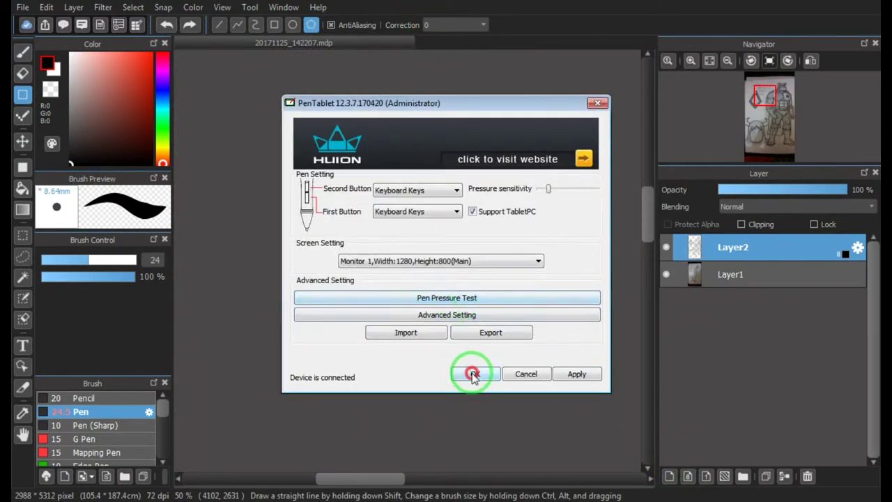
click(475, 374)
click(717, 60)
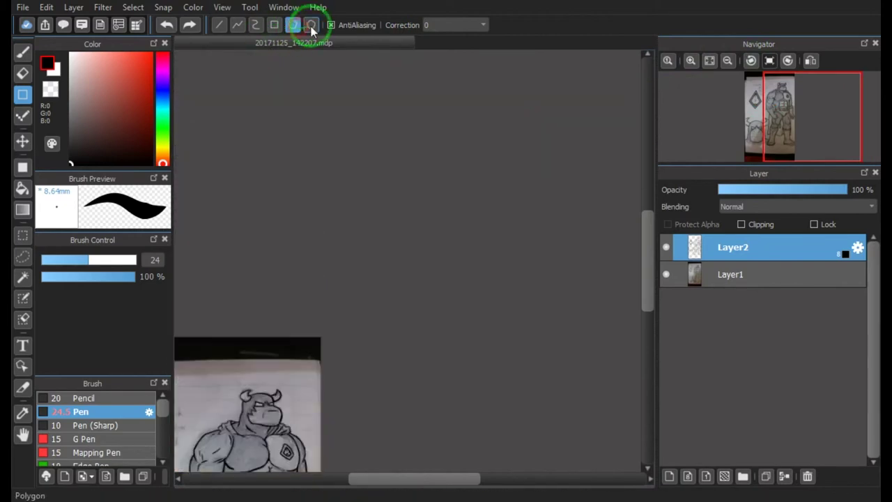
scroll(293, 291, up, 6)
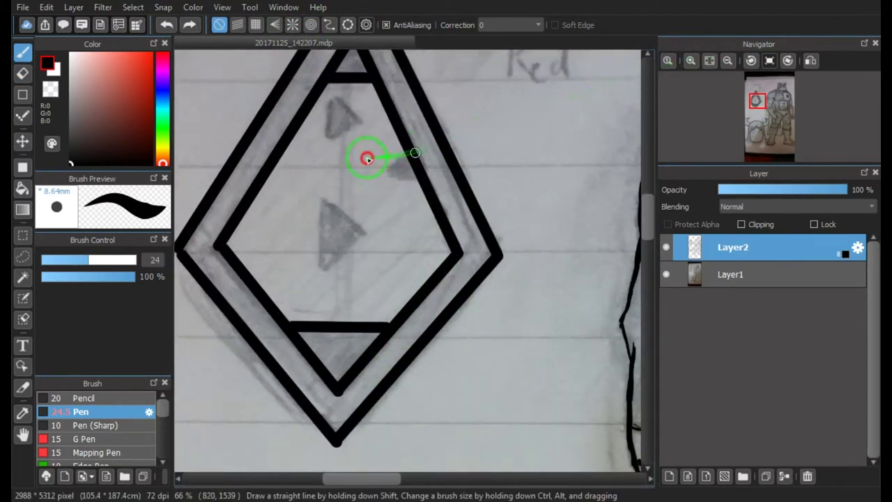
click(22, 168)
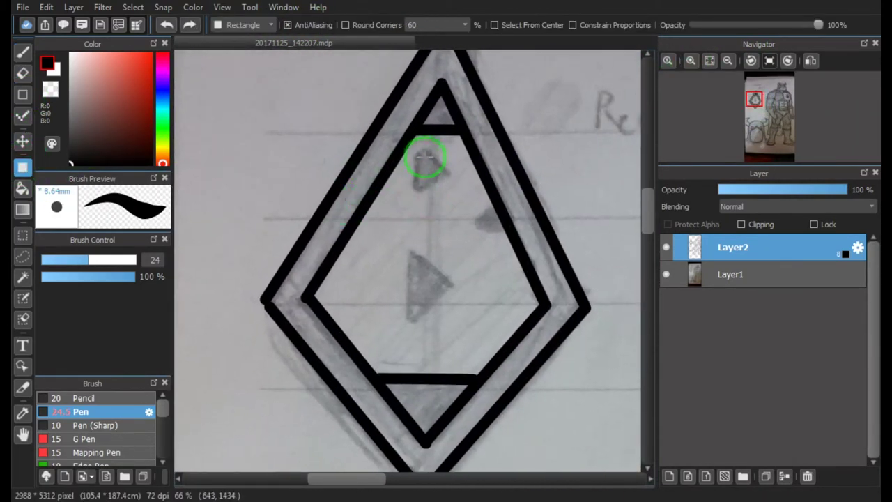
click(243, 24)
click(240, 67)
click(431, 252)
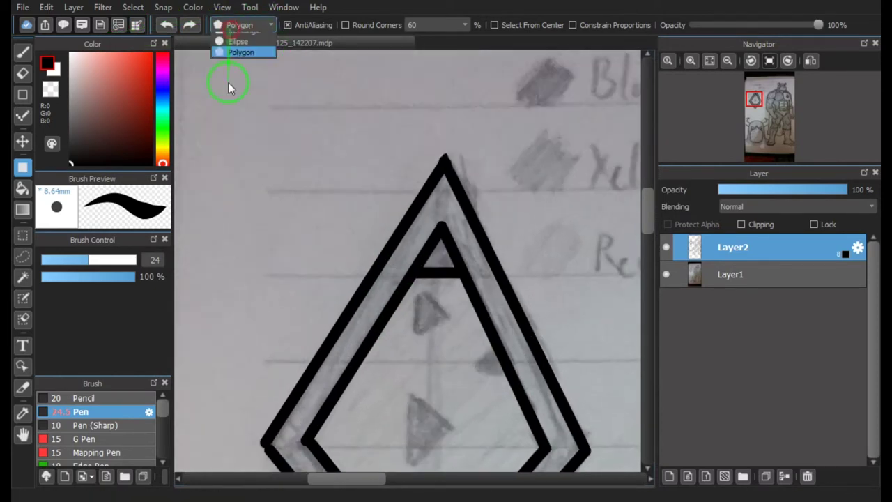
Outline the three small triangles inside the inner diamond with straight lines, joining one to its upper-right edge
click(22, 94)
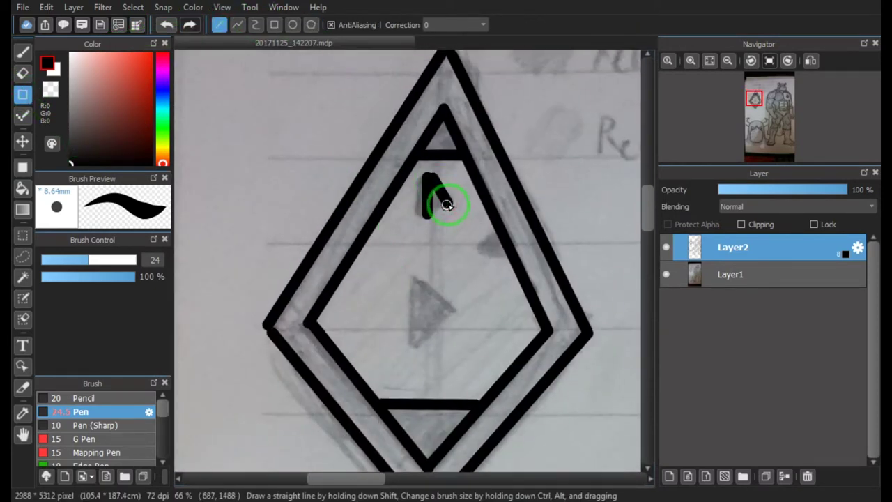
drag(421, 345, 454, 313)
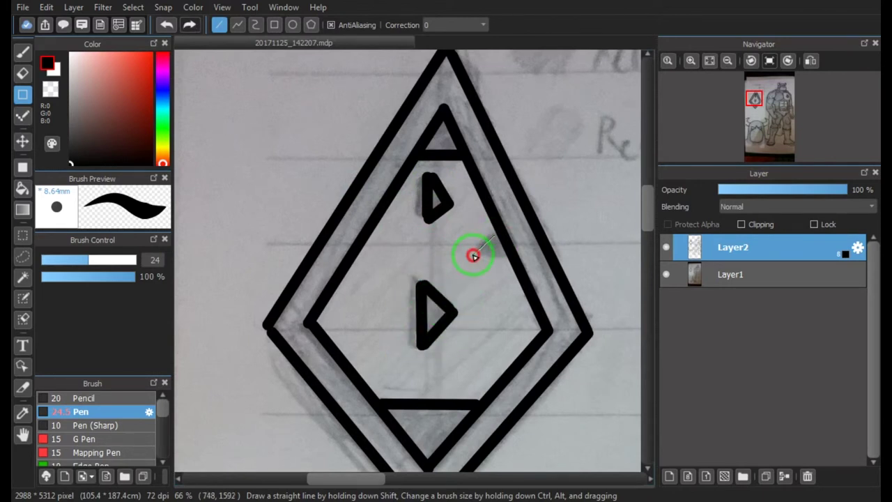
Set the brush size to 50 and paint the emblem's top corner segment and three small triangles solid black
click(23, 188)
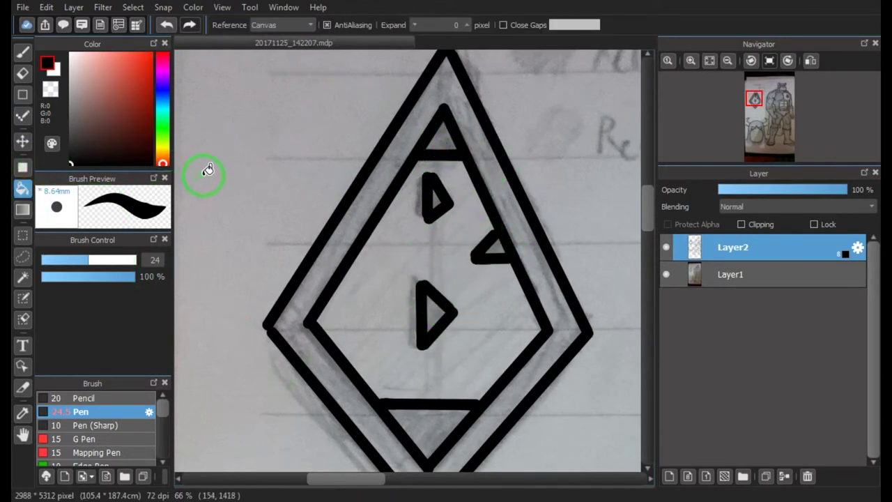
click(22, 52)
scroll(163, 432, down, 5)
scroll(163, 418, up, 3)
click(113, 259)
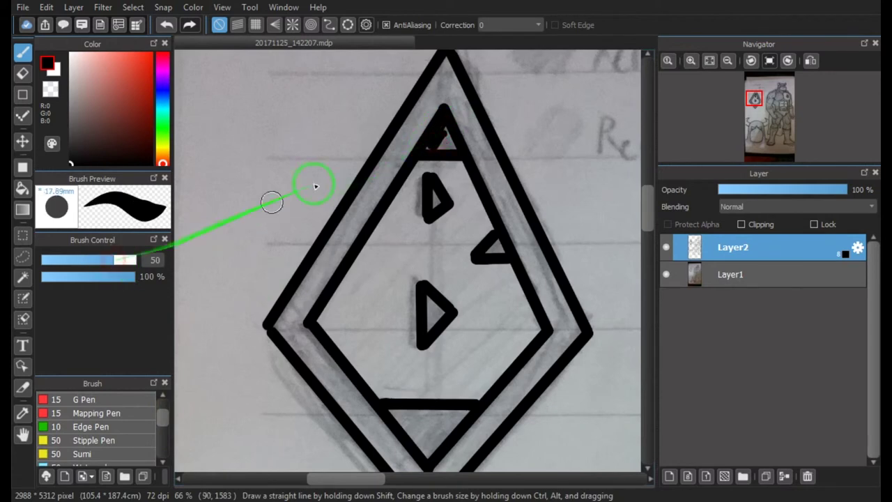
drag(460, 225, 491, 252)
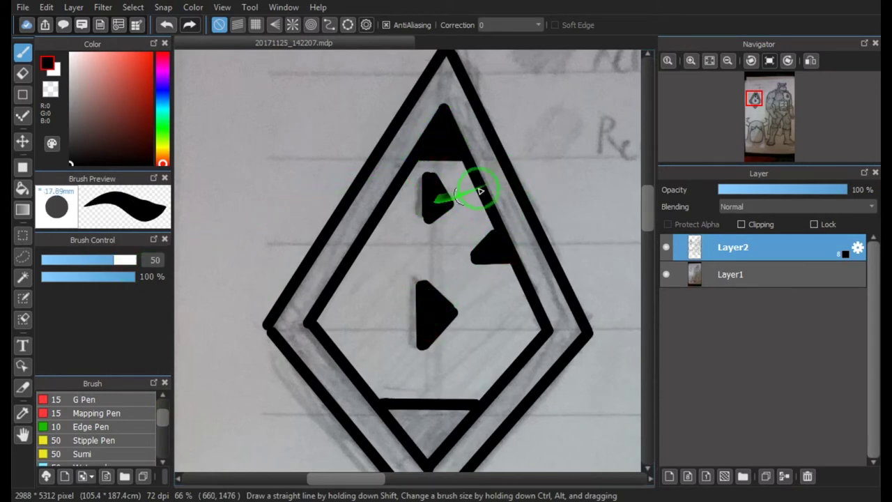
Paint the bottom corner segment of the inner diamond solid black with brush size 29
scroll(438, 198, down, 5)
click(690, 62)
scroll(369, 188, up, 3)
mouse_move(368, 187)
mouse_down()
mouse_move(428, 202)
mouse_move(414, 205)
mouse_move(454, 186)
mouse_up()
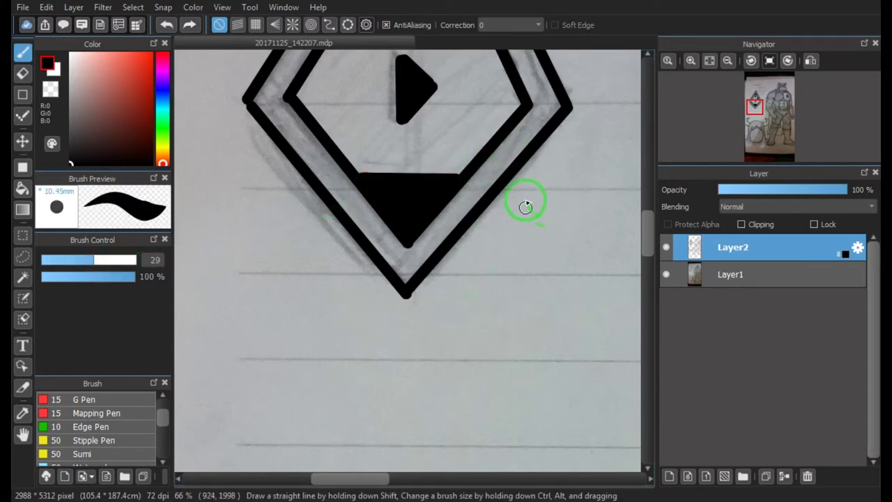
Hide and show Layer1 repeatedly to compare the line art alone with the photographed sketch
scroll(524, 201, up, 3)
click(691, 61)
click(665, 273)
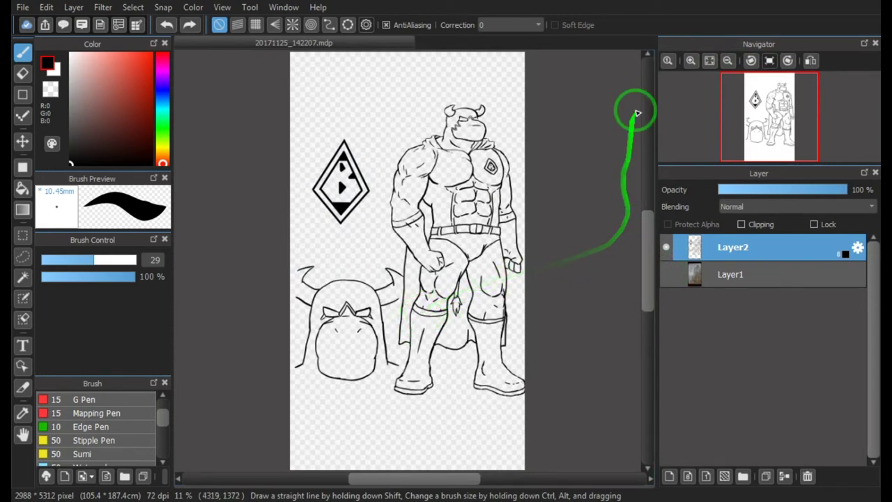
click(666, 274)
click(666, 274)
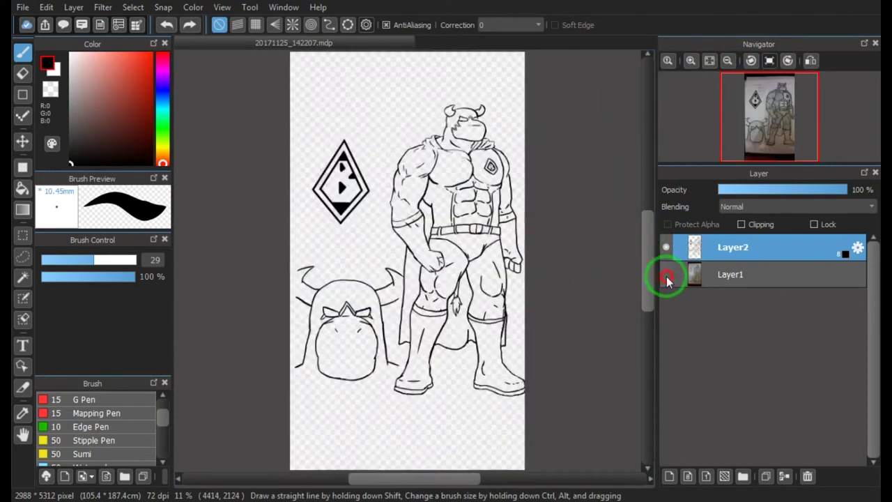
click(665, 273)
click(665, 274)
click(665, 274)
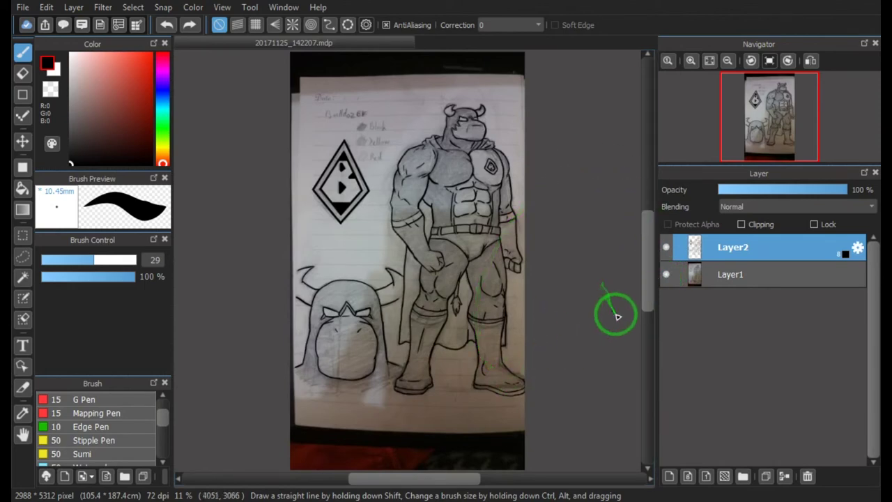
Draw two short slanted strokes side by side over the handwritten notes above the diamond emblem
drag(350, 83, 342, 103)
drag(364, 79, 354, 99)
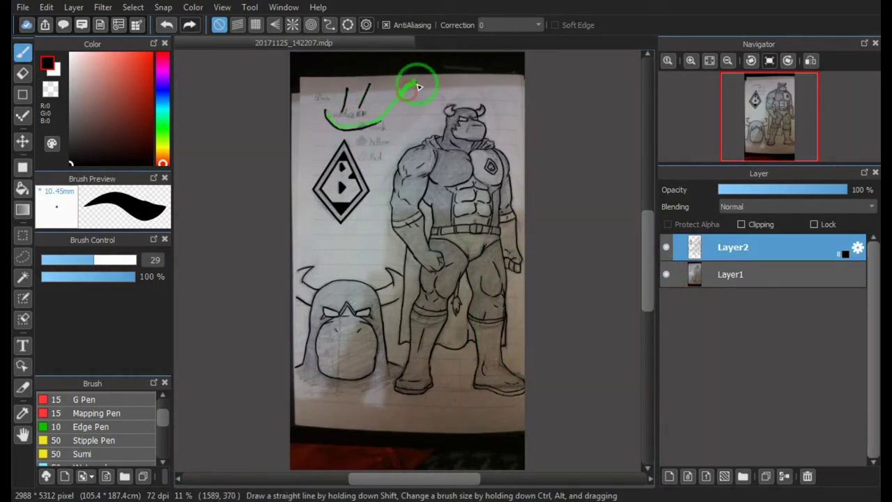